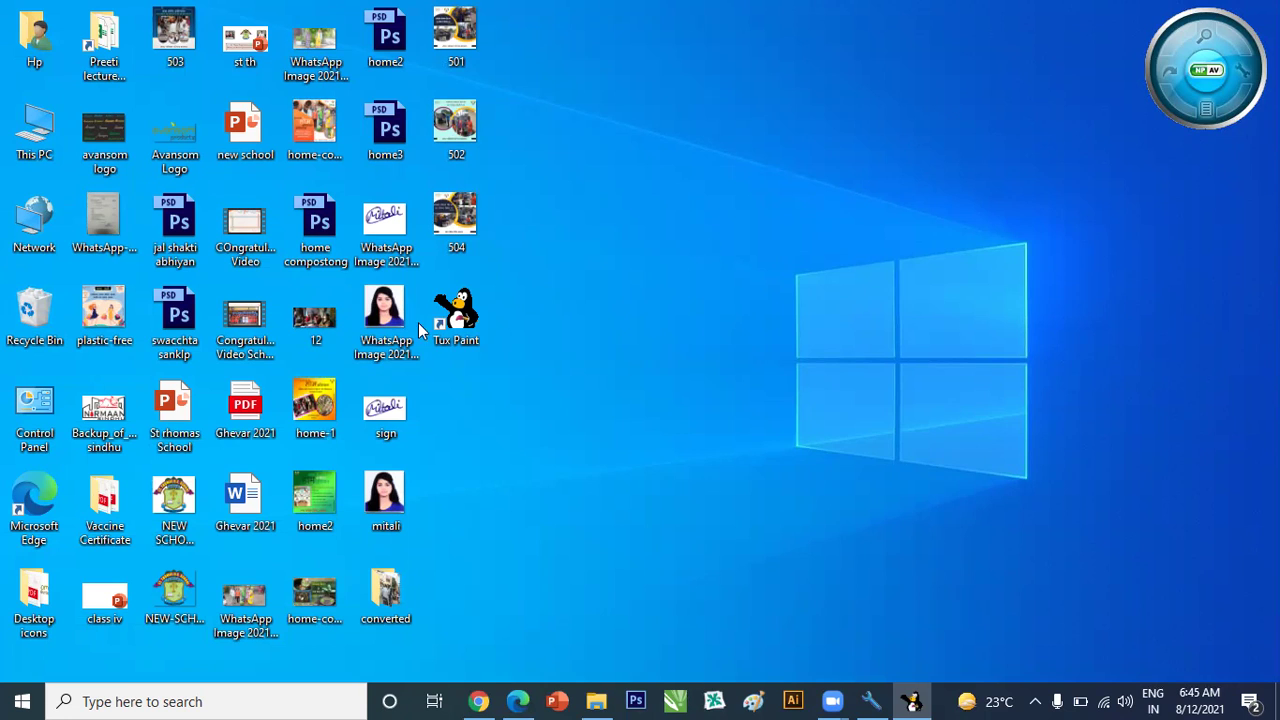
Drag the Tux Paint shortcut away from the other icons into empty desktop space.
mouse_move(461, 311)
mouse_down()
mouse_move(628, 268)
mouse_move(672, 212)
mouse_up()
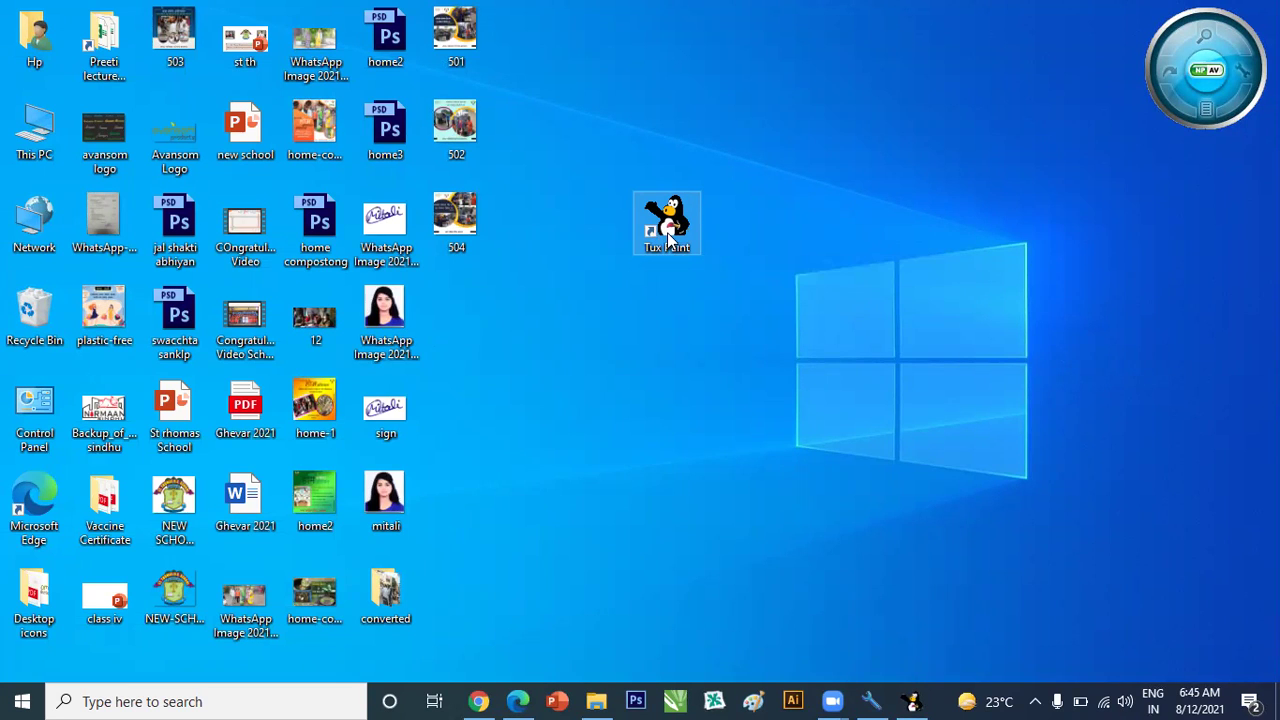
Launch Tux Paint, minimize its window, then restore it from the taskbar.
double_click(686, 255)
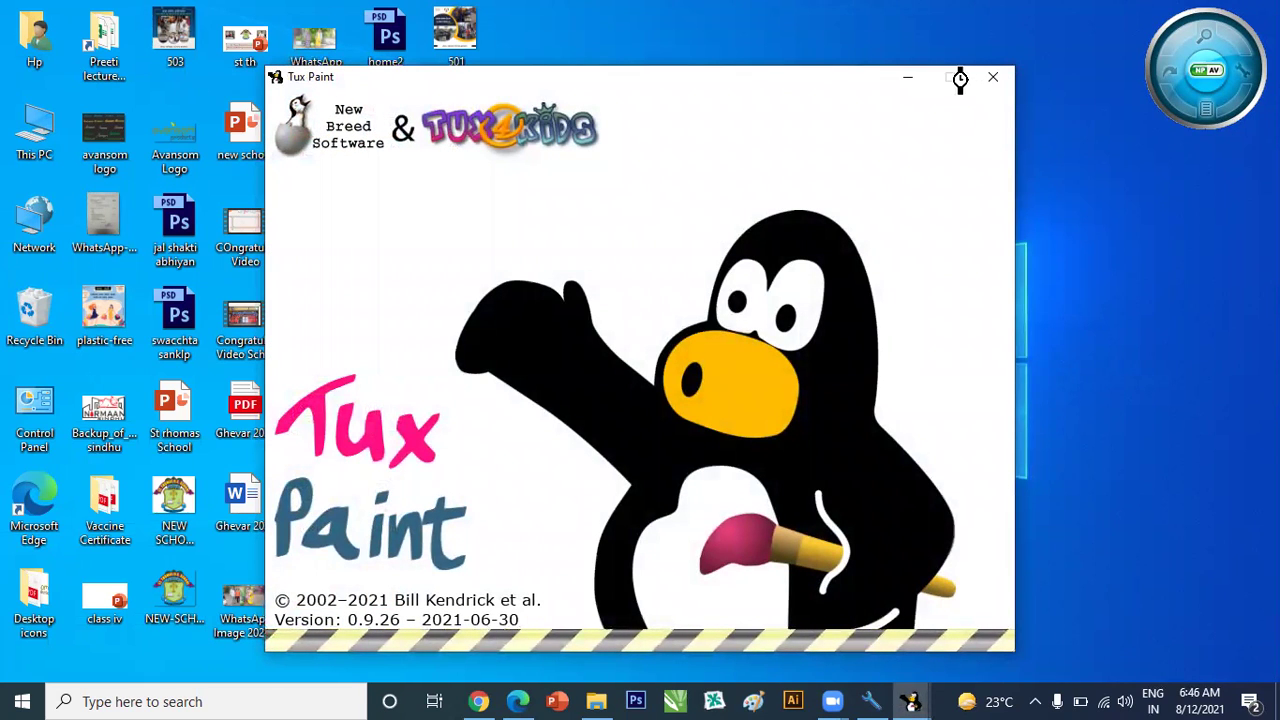
click(909, 77)
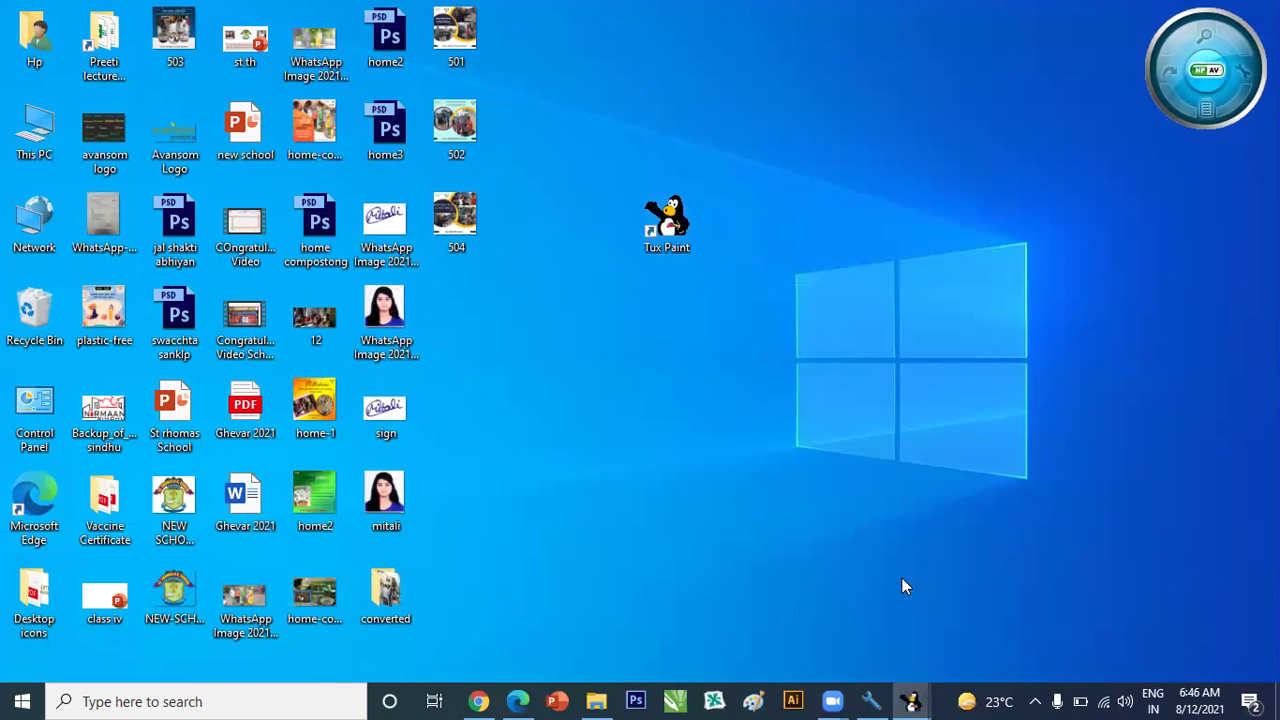
click(912, 700)
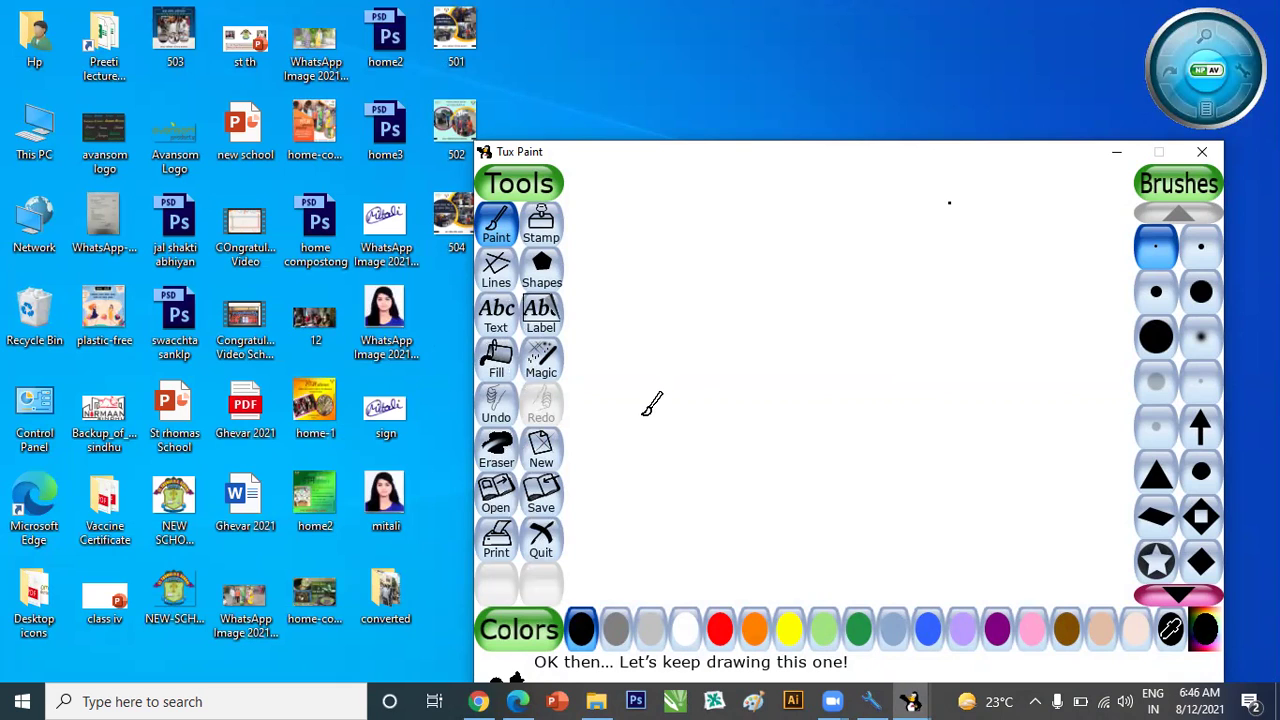
Select the Shapes tool, then the Magic tool, then bring up the New drawing chooser.
click(543, 278)
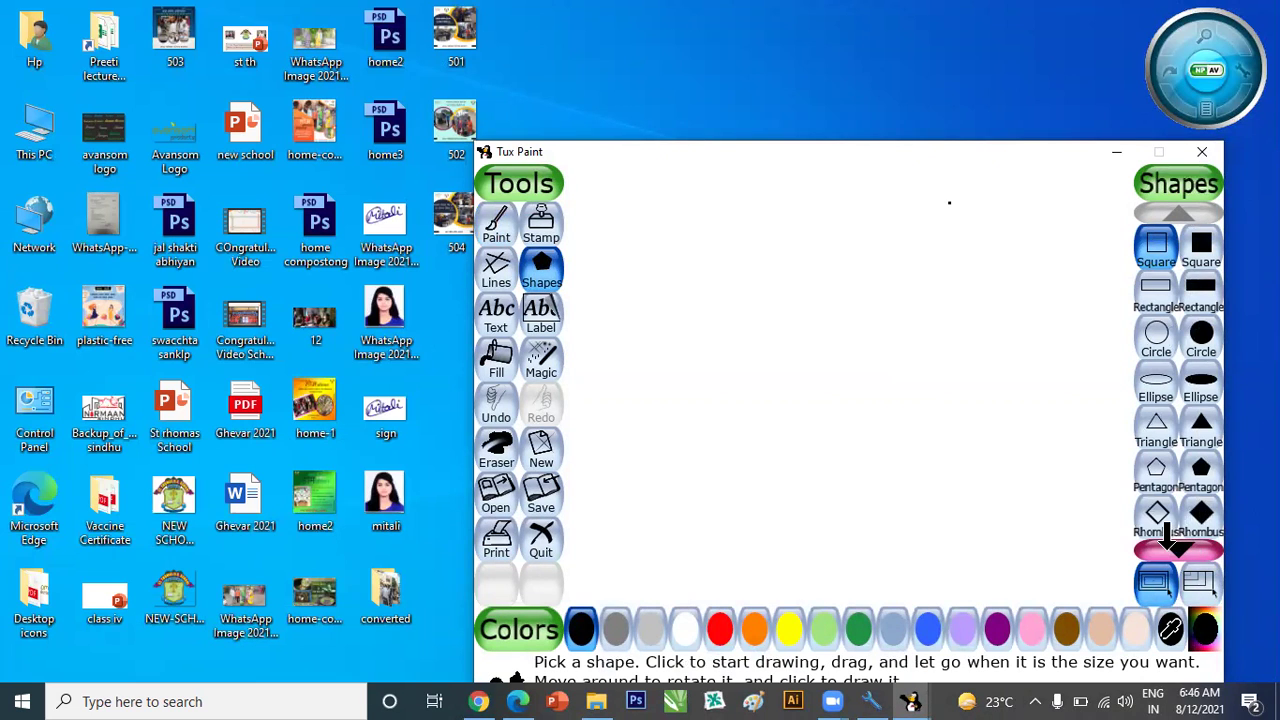
click(543, 362)
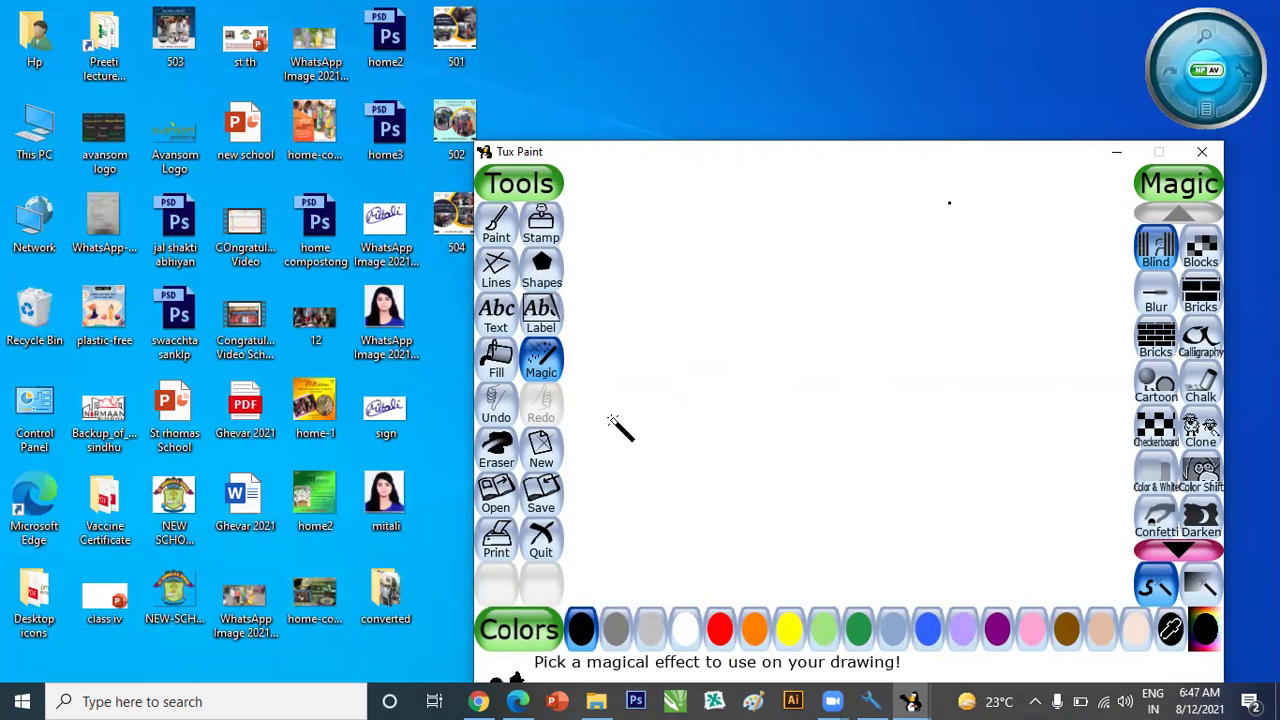
click(540, 452)
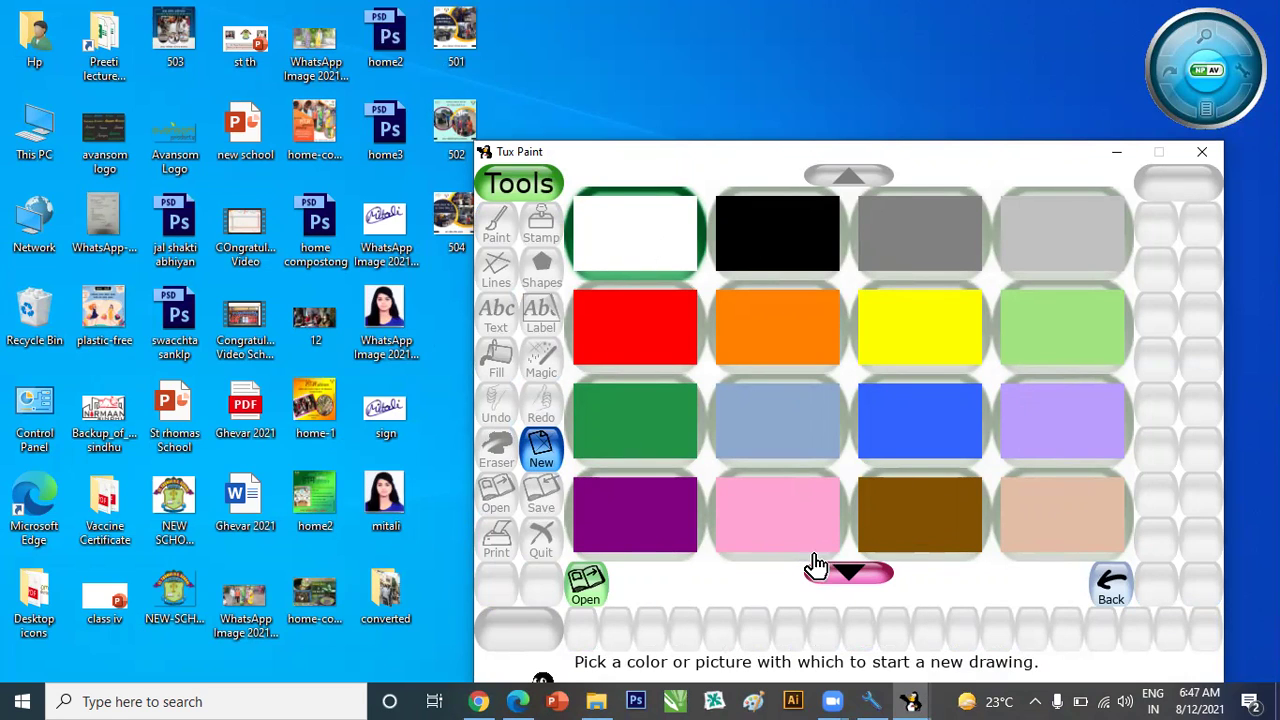
Scroll down through the New picker's starter pictures, then back up to the solid colours.
click(848, 566)
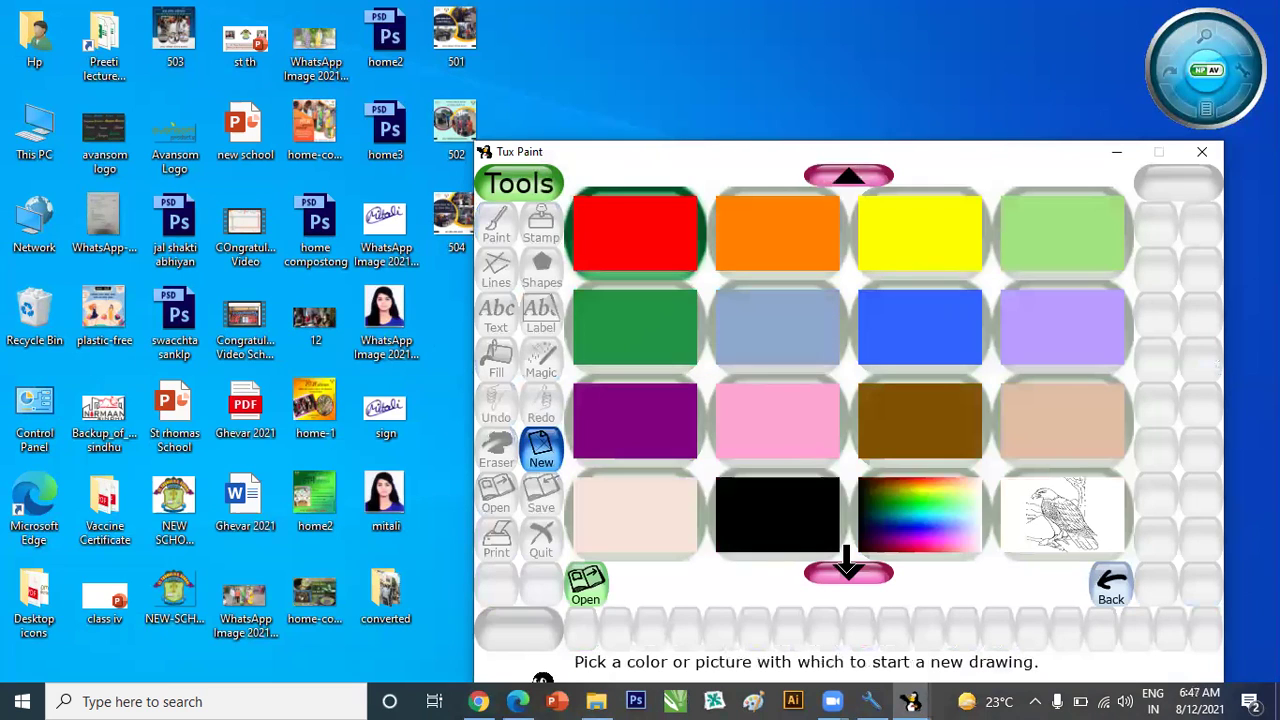
click(848, 565)
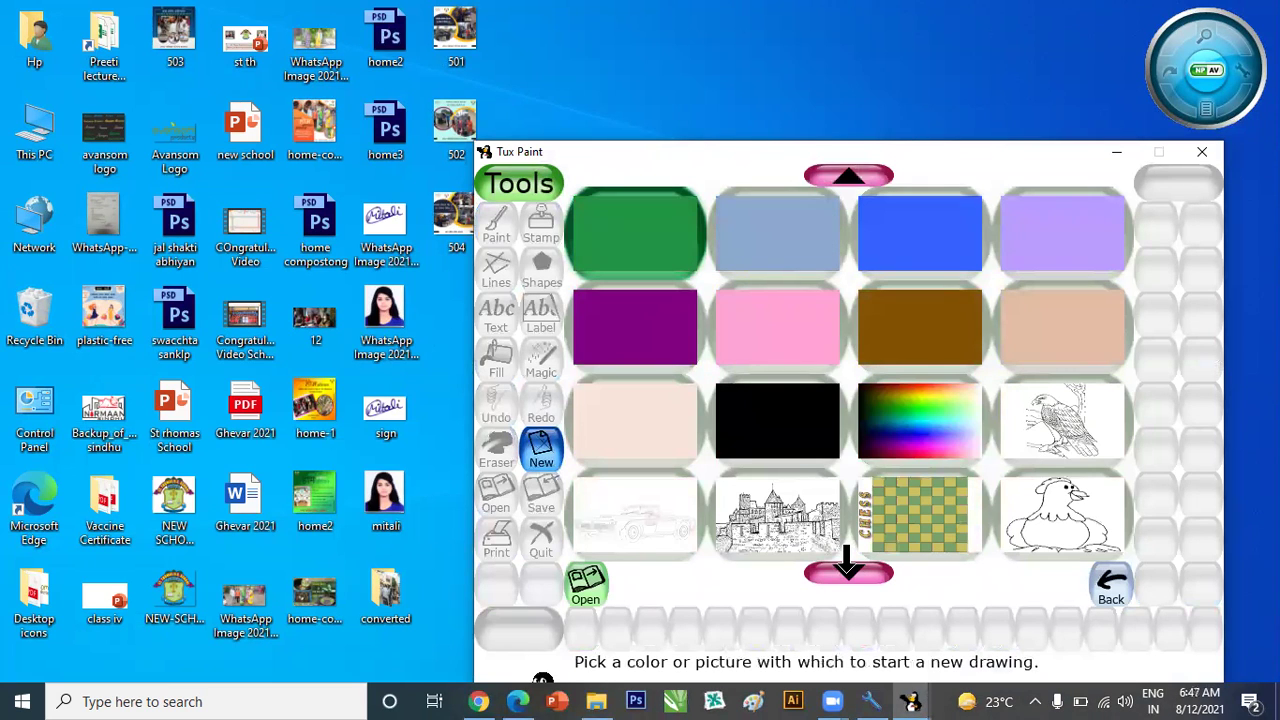
click(848, 565)
click(848, 565)
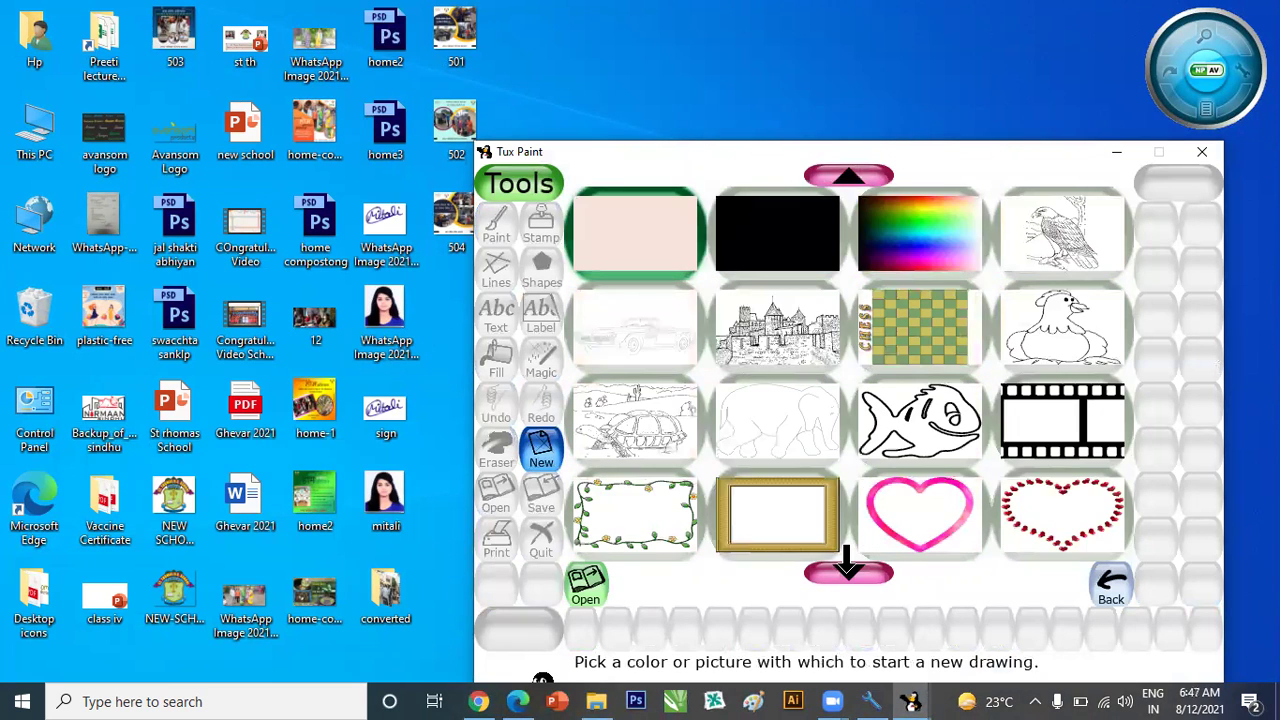
click(848, 565)
click(848, 565)
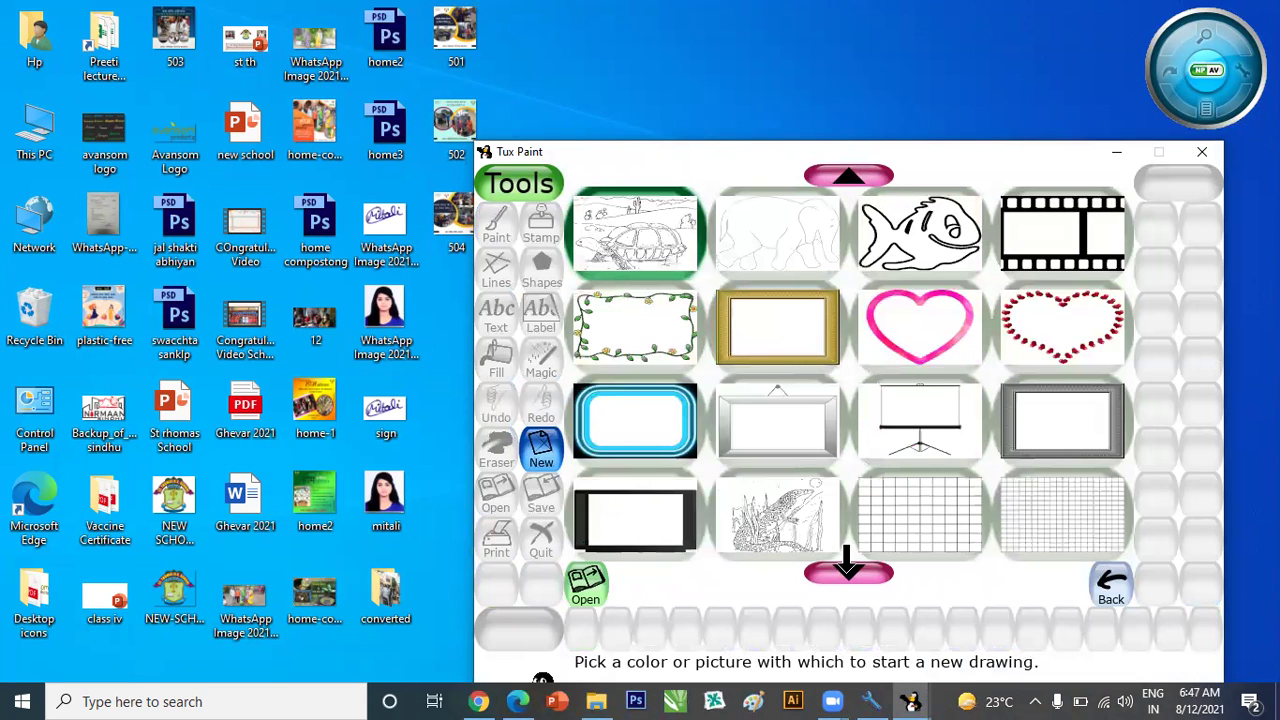
click(848, 565)
click(848, 565)
click(848, 565)
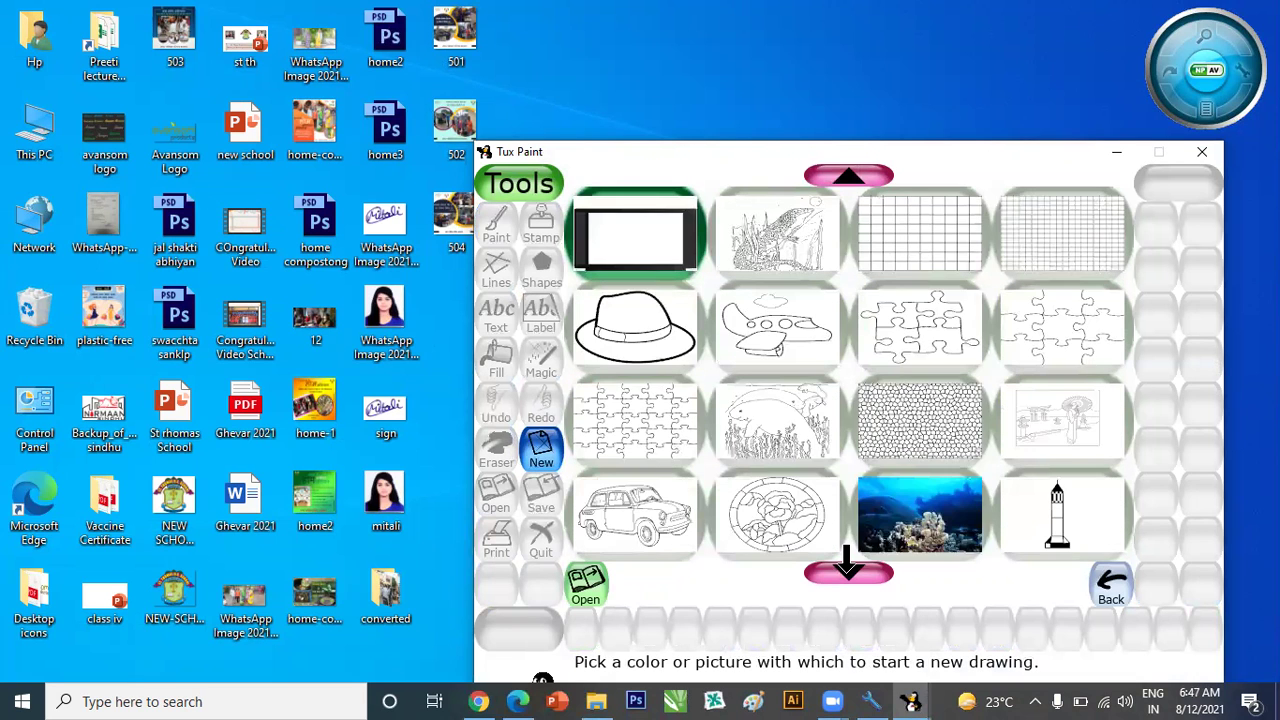
click(848, 565)
click(866, 177)
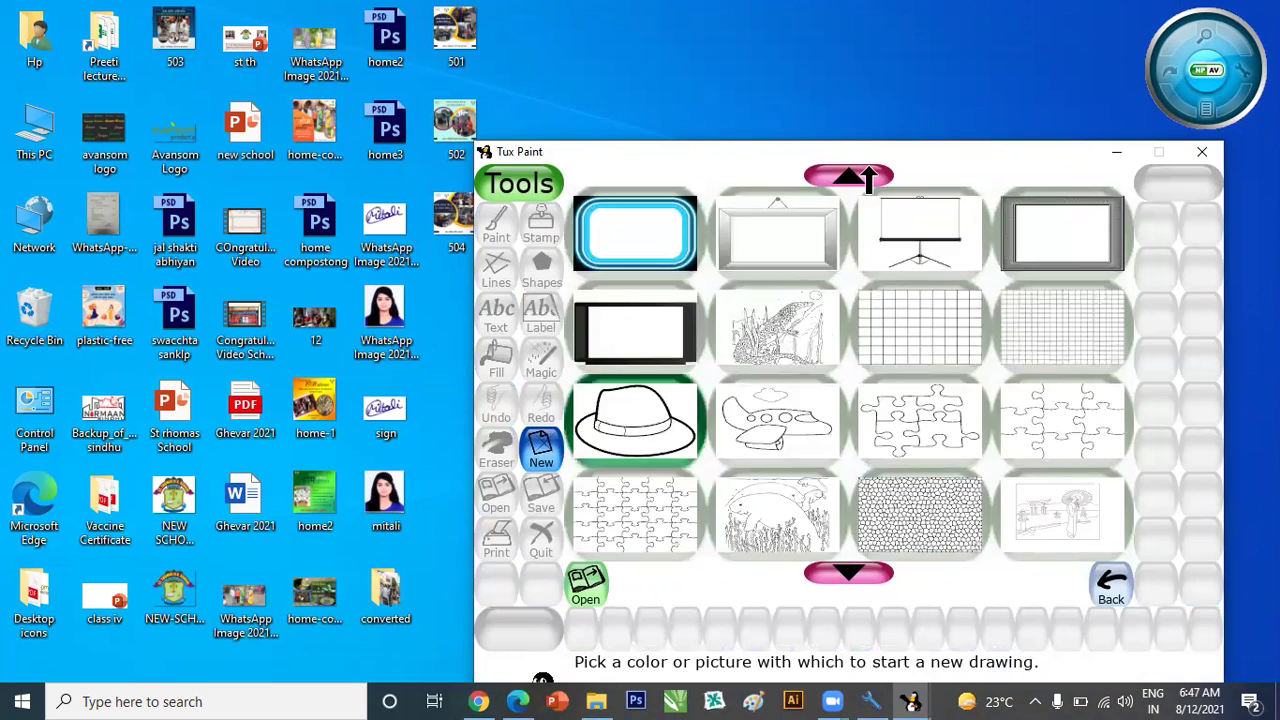
click(866, 177)
click(866, 177)
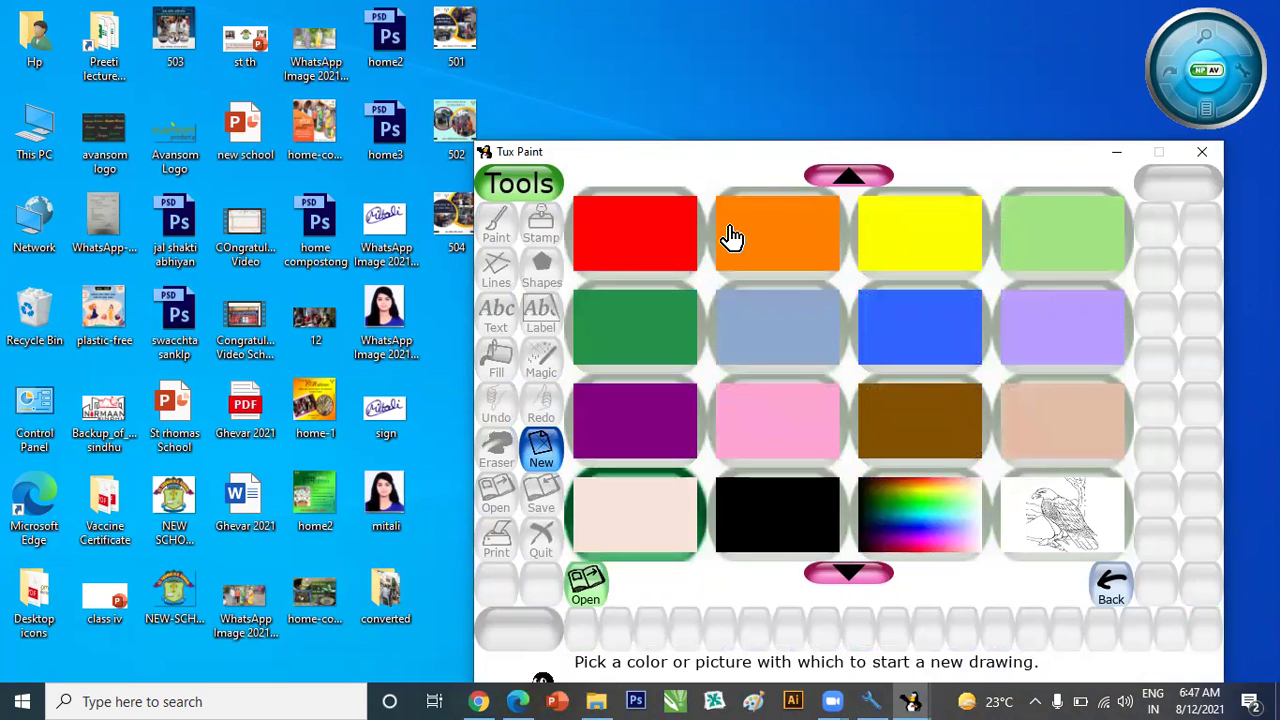
Start the drawing on a solid red background, discarding the old picture without saving.
click(648, 244)
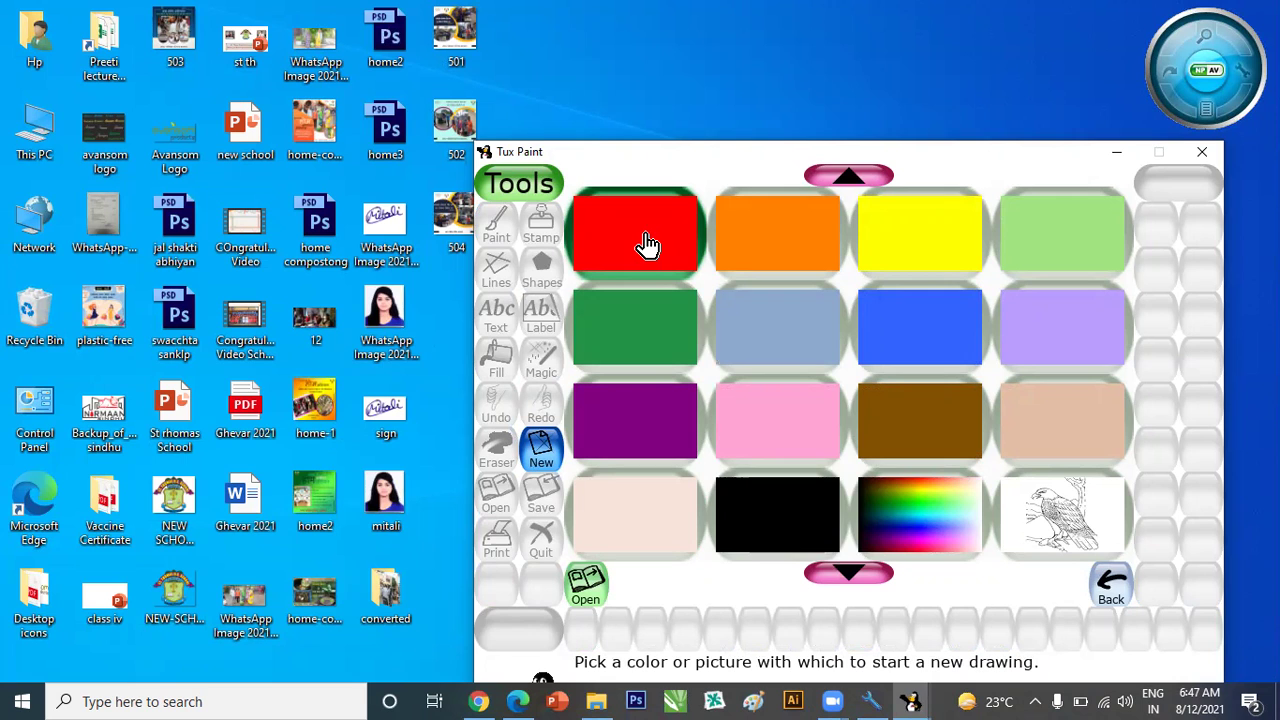
click(648, 244)
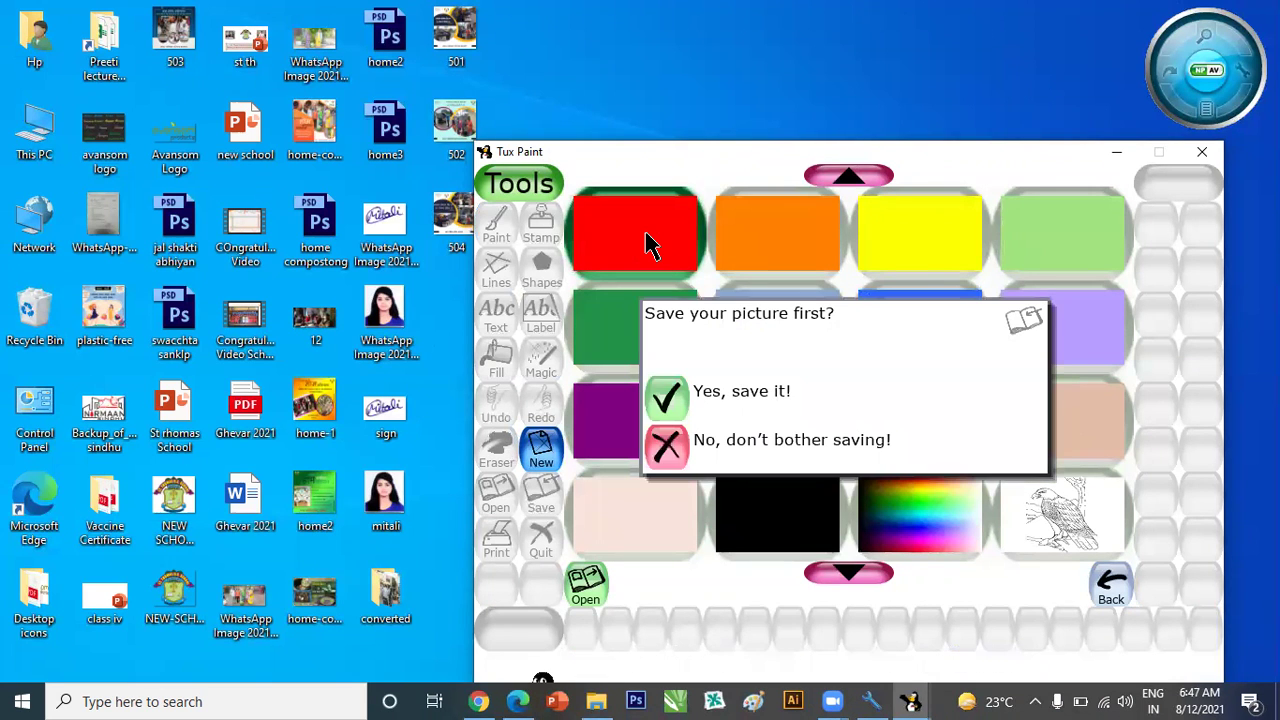
click(664, 402)
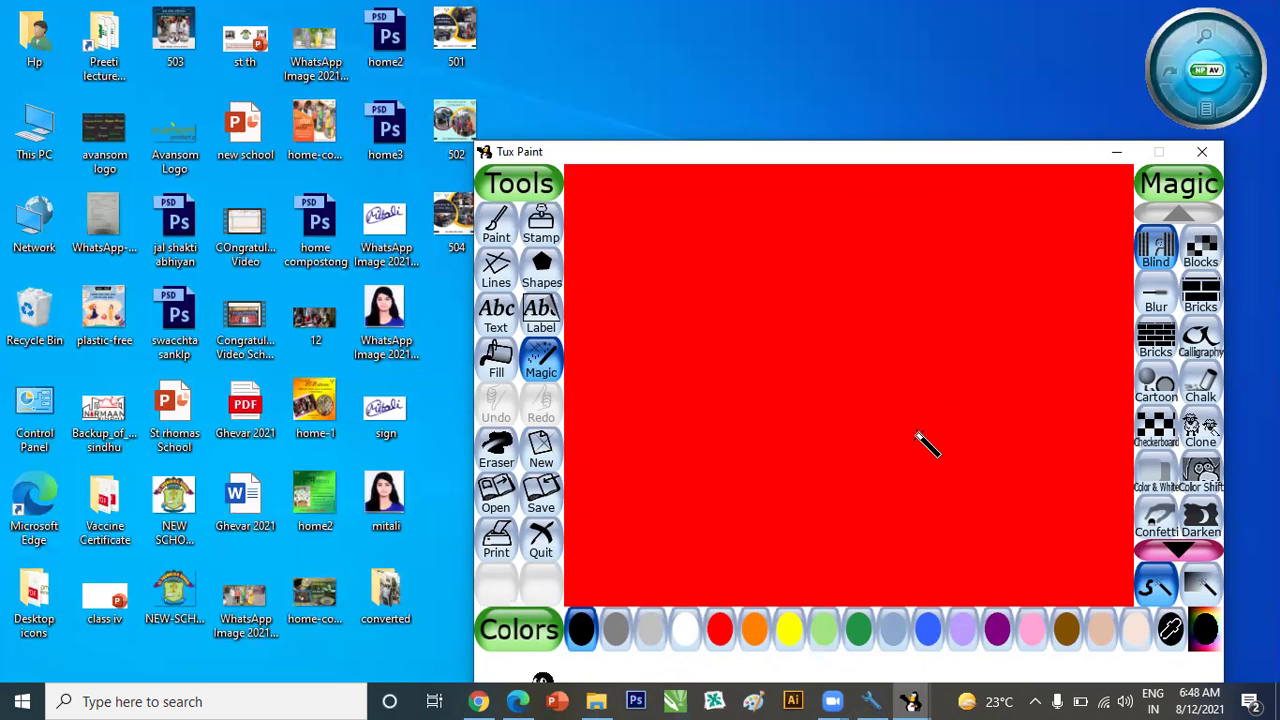
Draw a red hollow circle just left of the canvas centre.
click(541, 270)
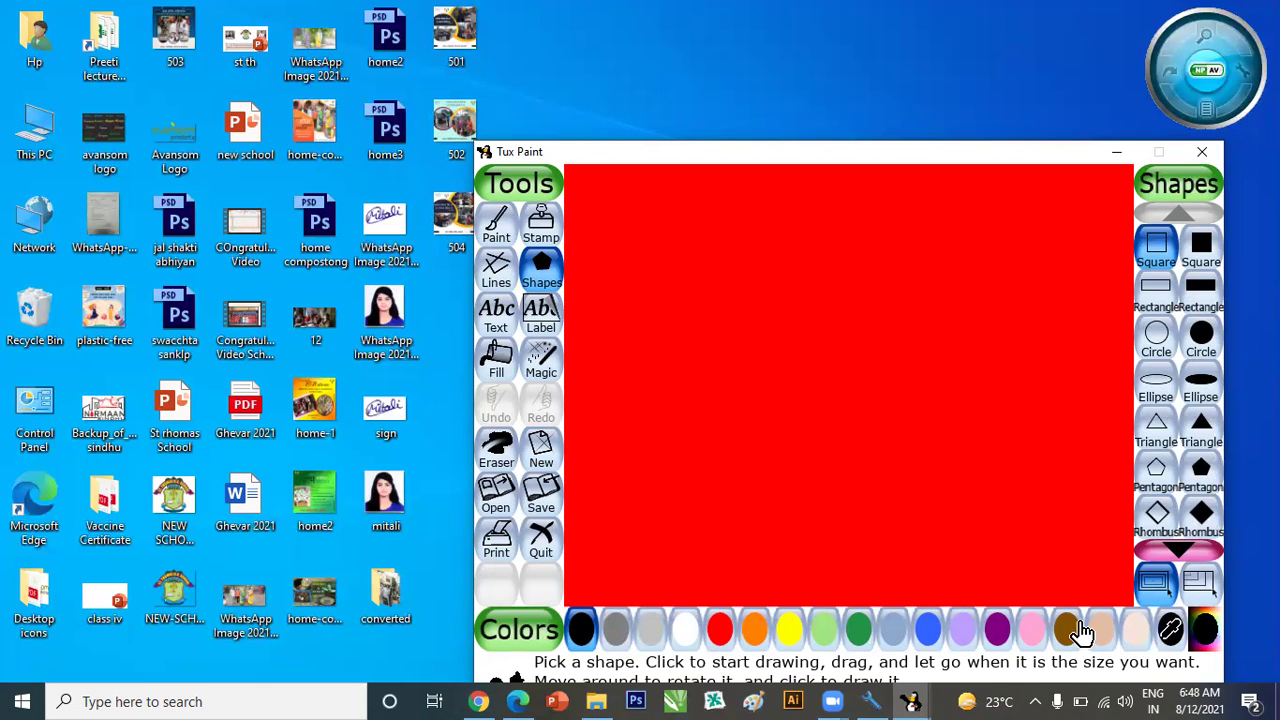
click(1157, 340)
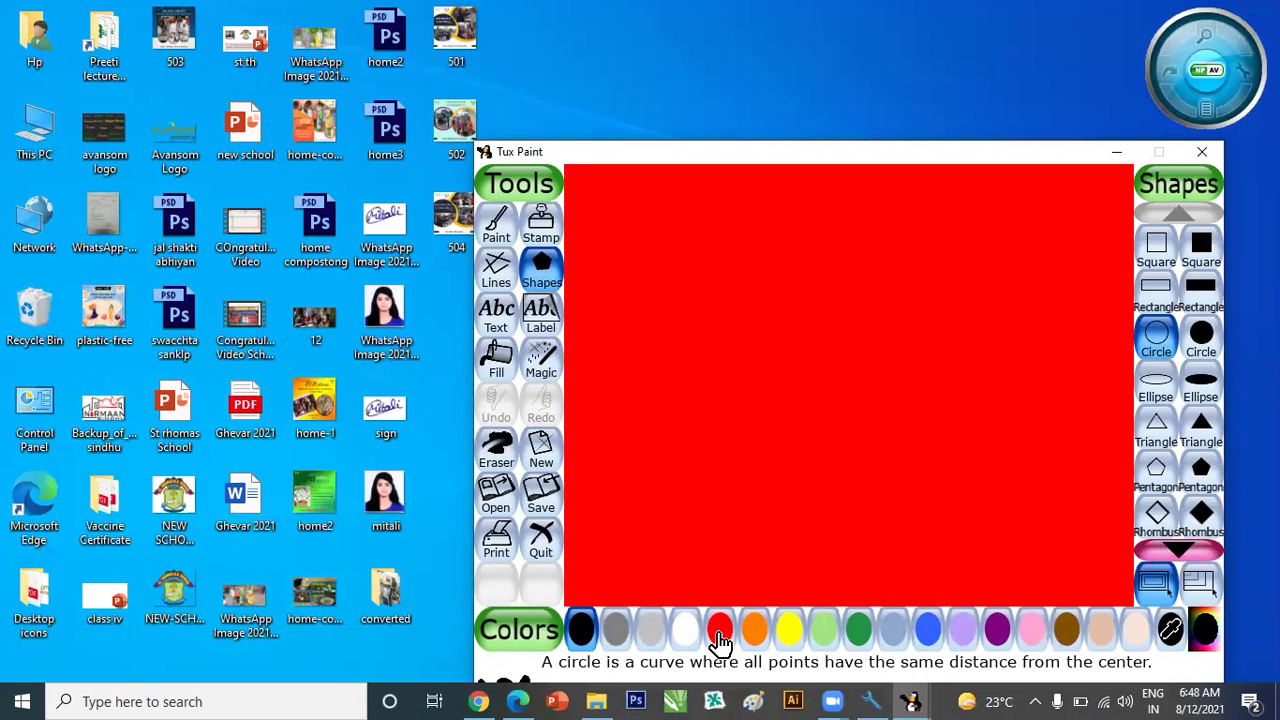
click(720, 632)
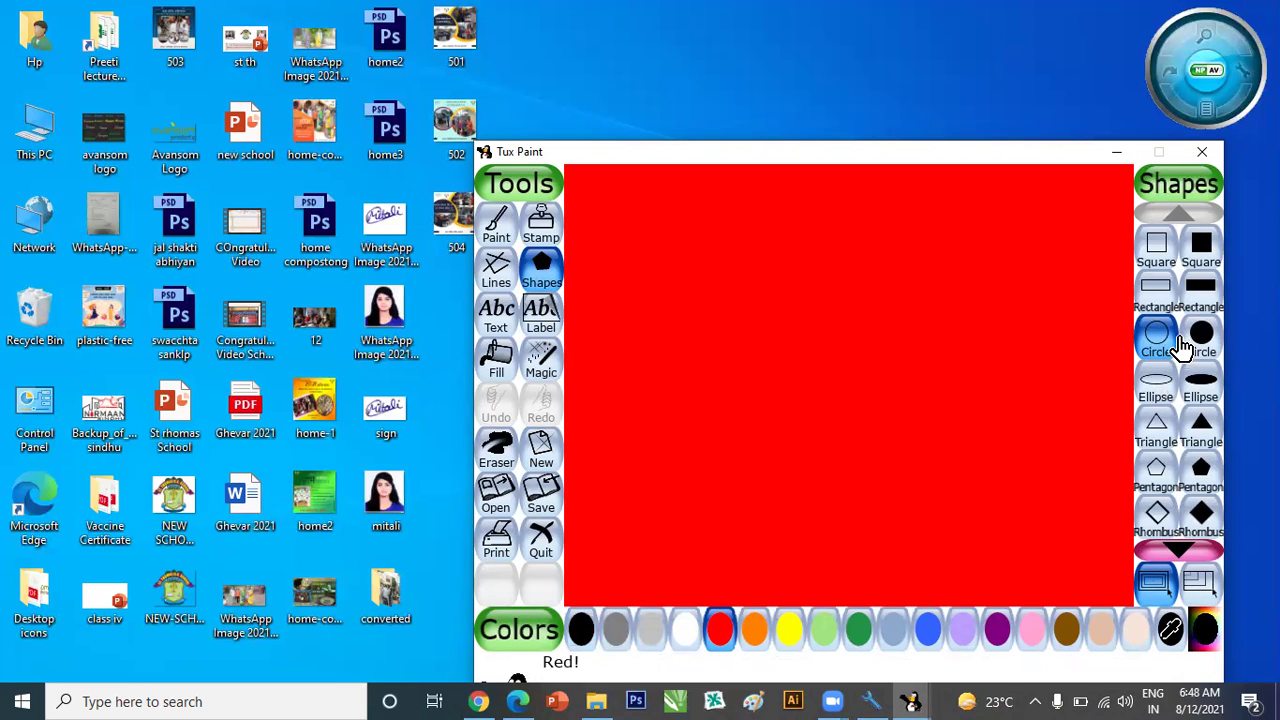
click(636, 393)
drag(636, 393, 714, 457)
drag(713, 436, 698, 410)
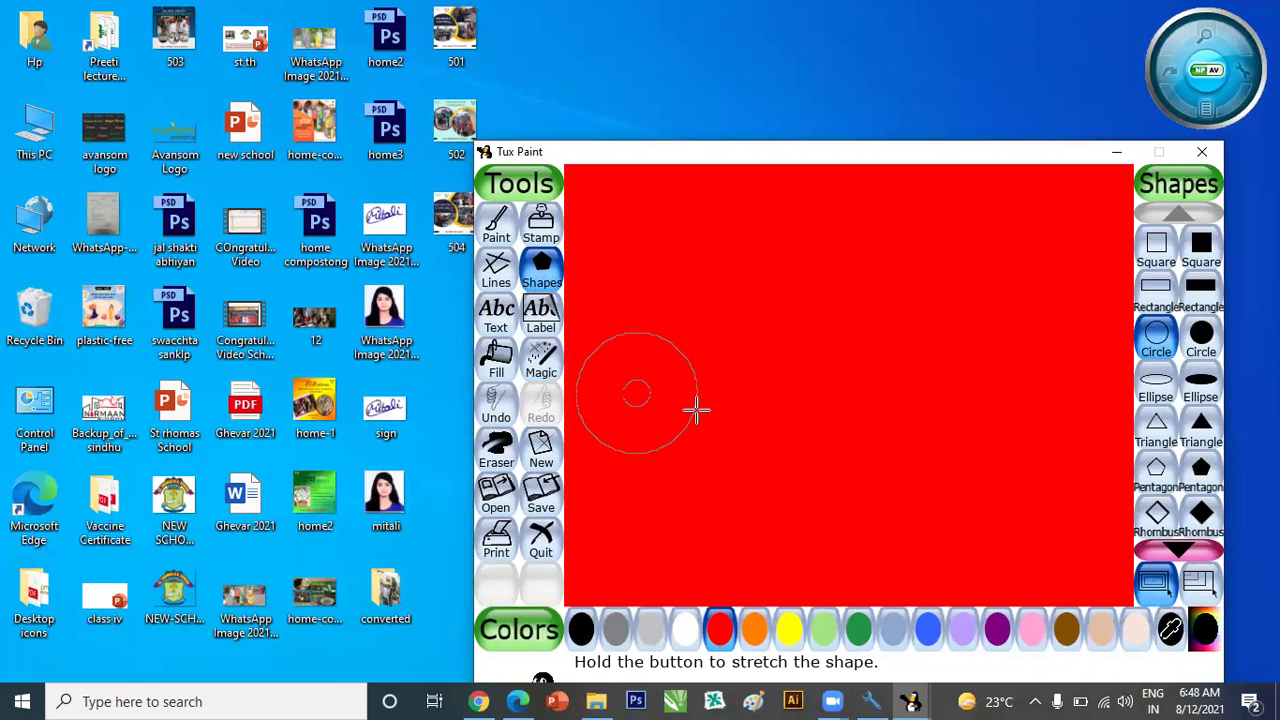
drag(697, 410, 697, 410)
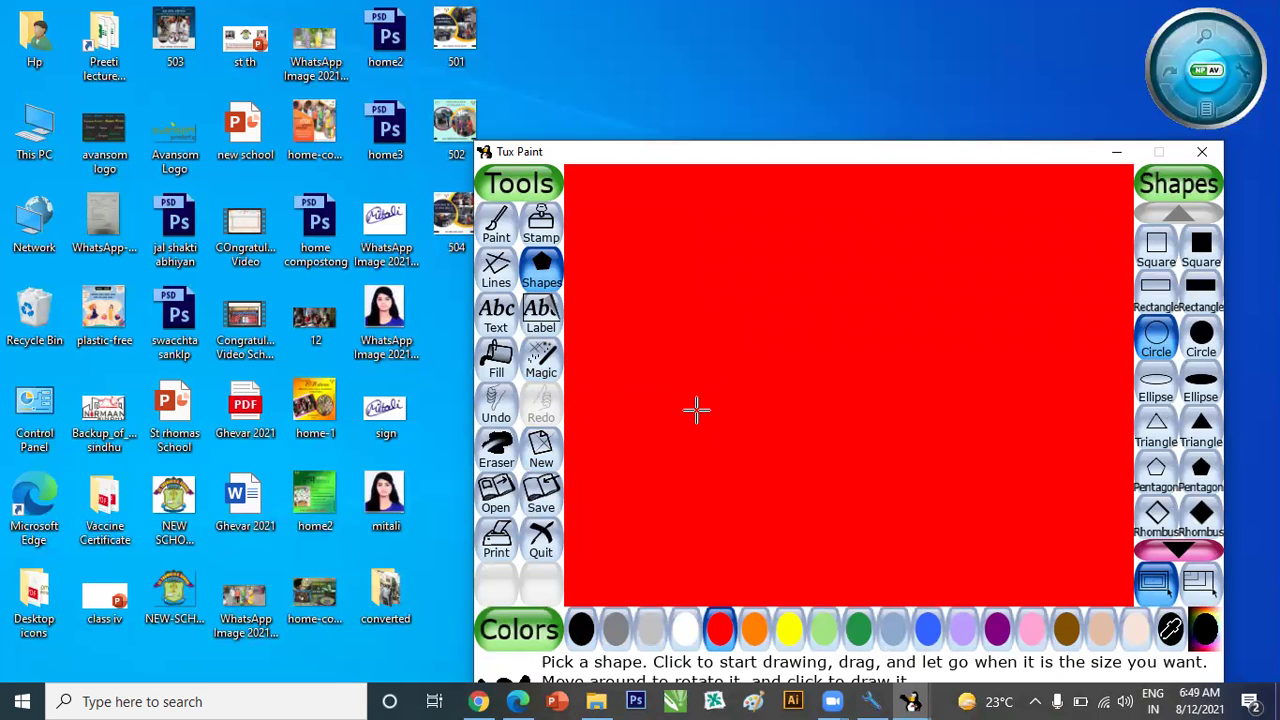
click(1165, 340)
Draw a yellow hollow circle at left and a large filled yellow circle right of centre.
click(789, 628)
drag(668, 374, 723, 440)
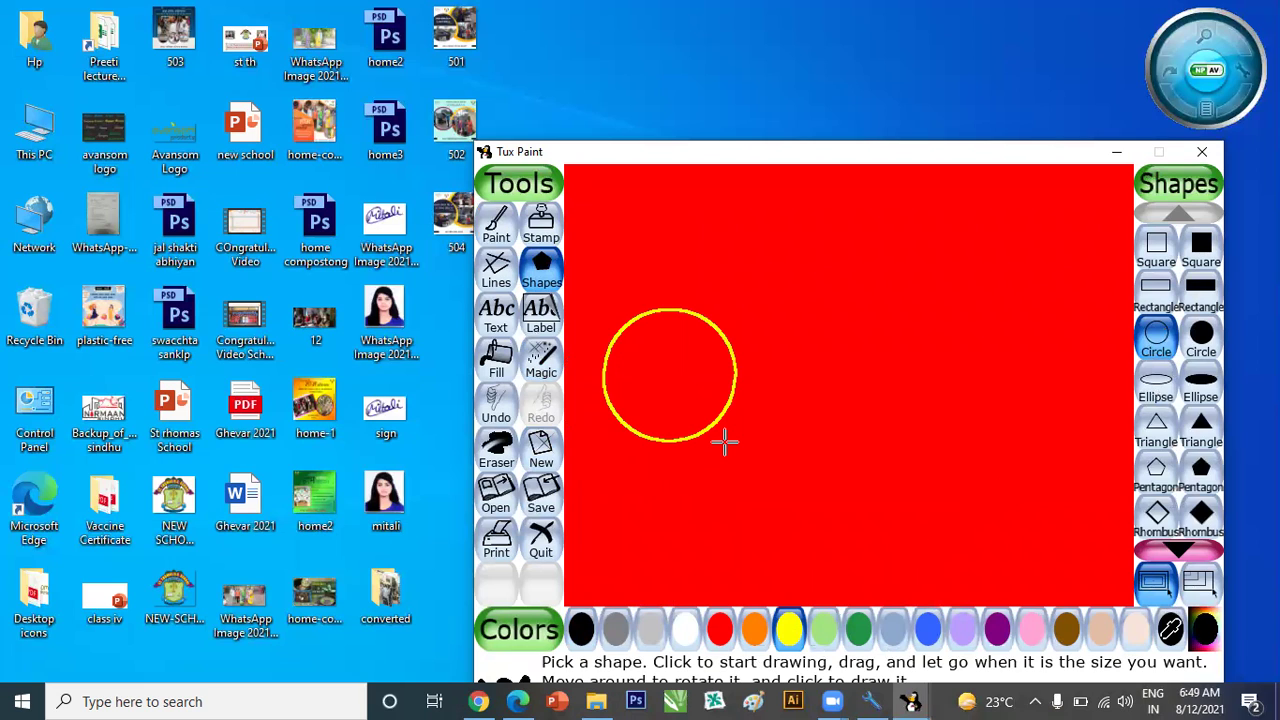
click(1205, 338)
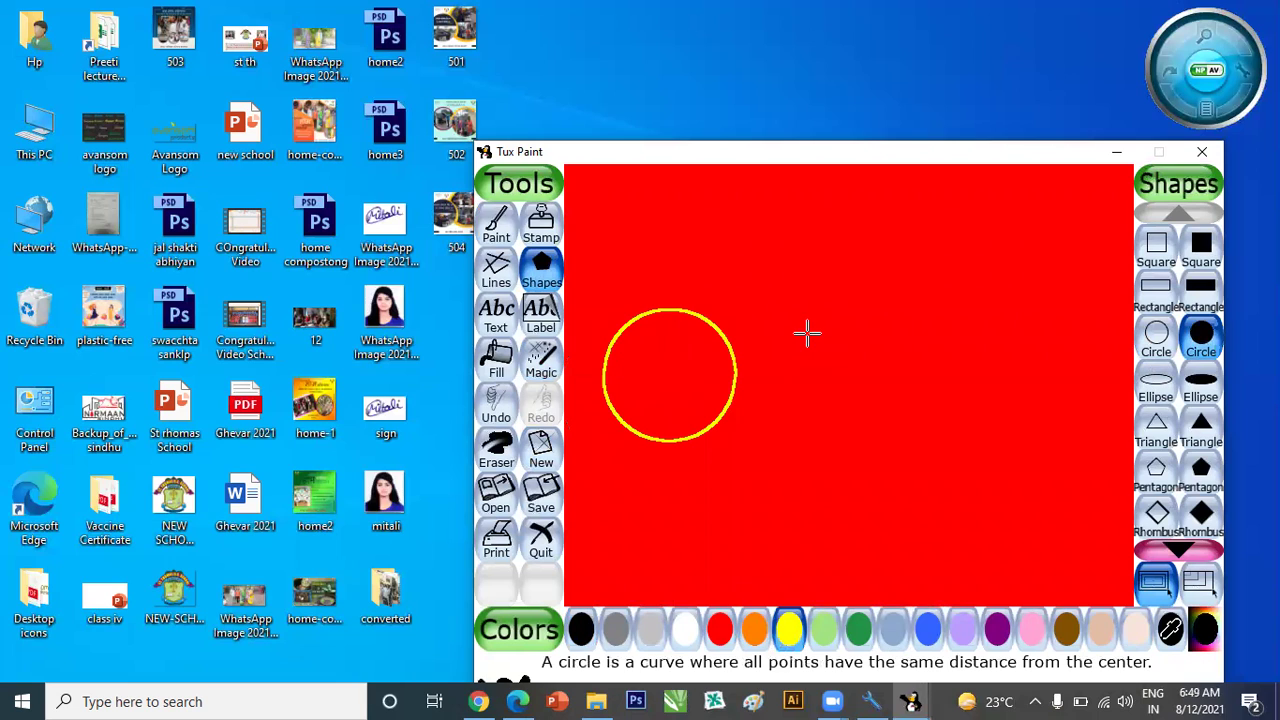
drag(884, 349, 999, 462)
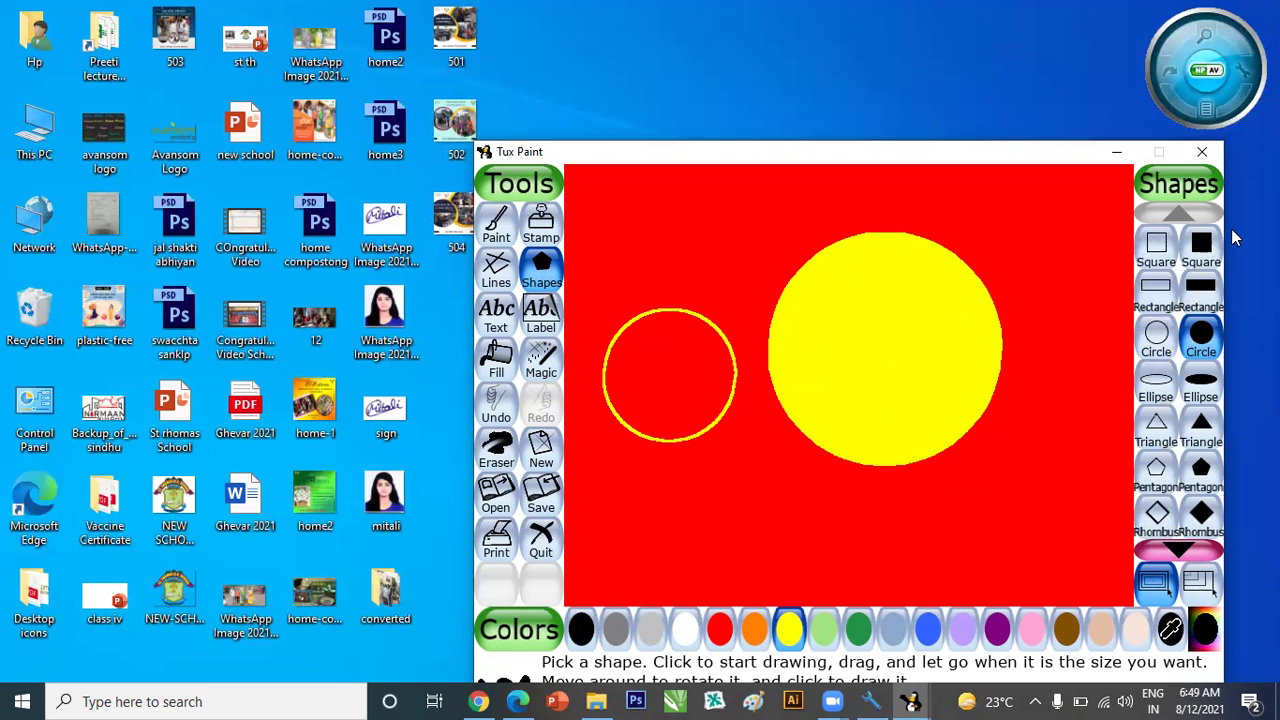
Draw a rotated pink hollow triangle at the right, overlapping the yellow circle's edge.
click(1155, 430)
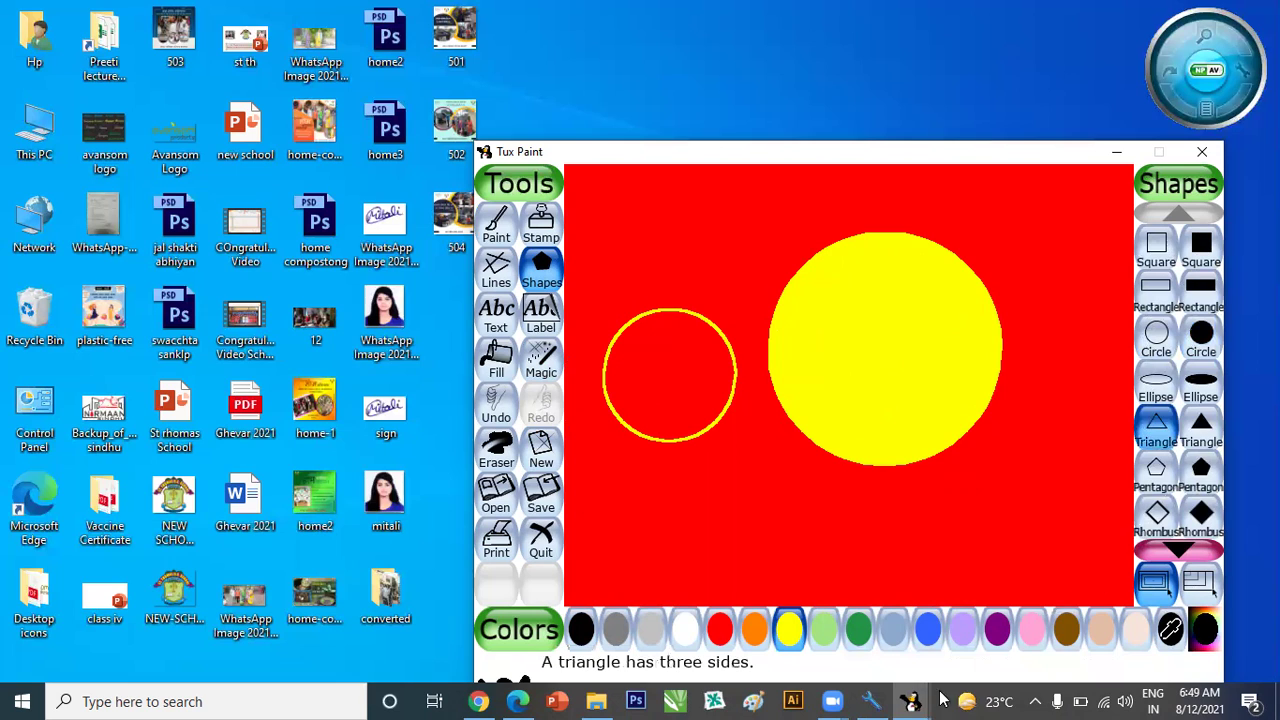
click(1030, 630)
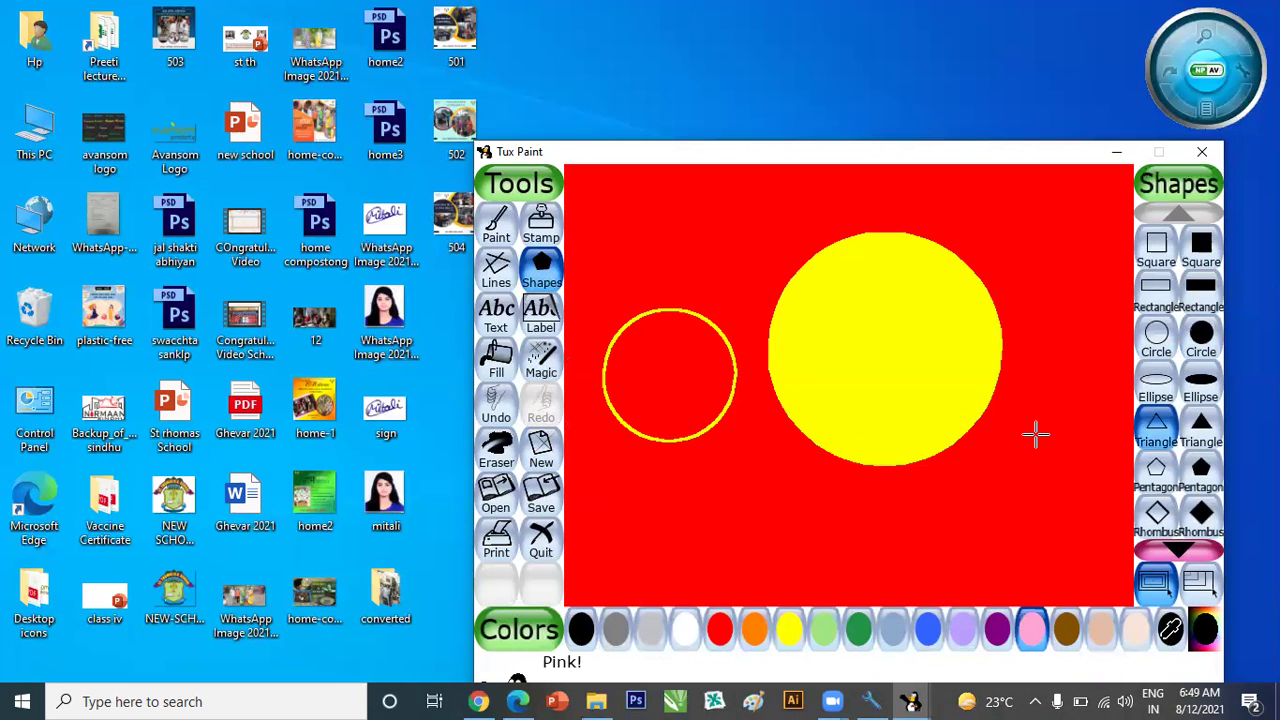
drag(1023, 423, 1114, 515)
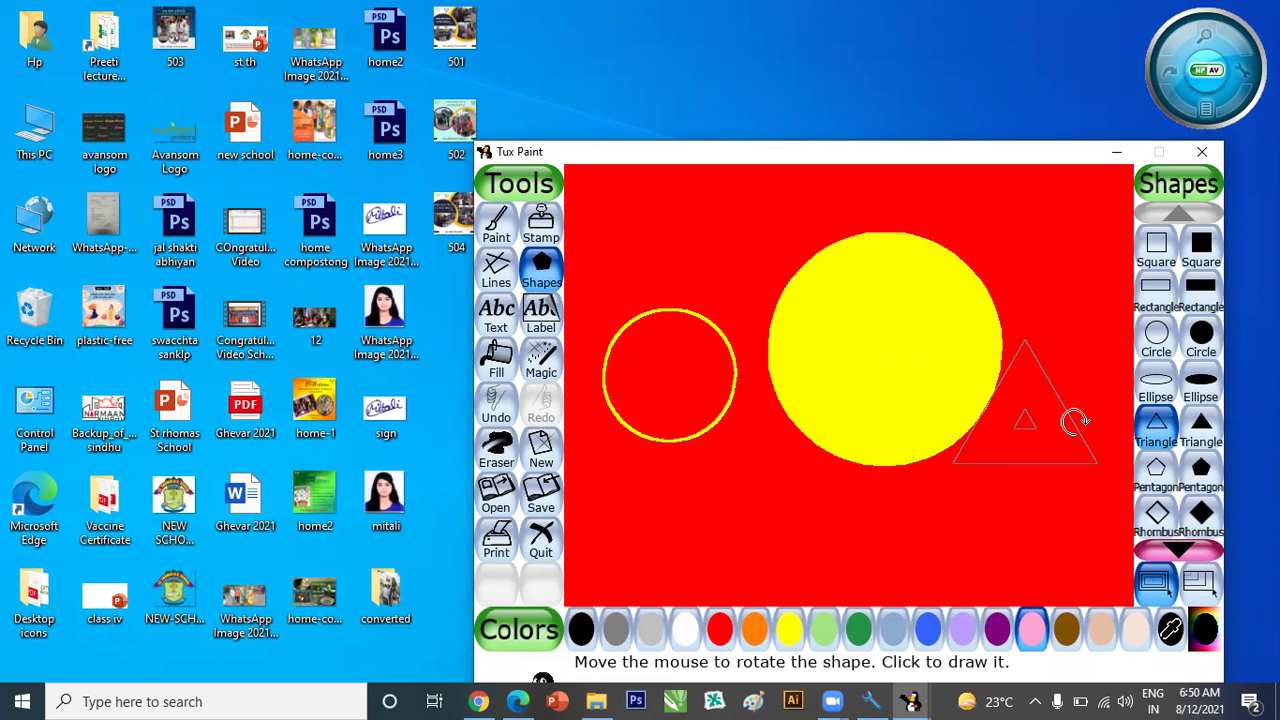
click(1074, 421)
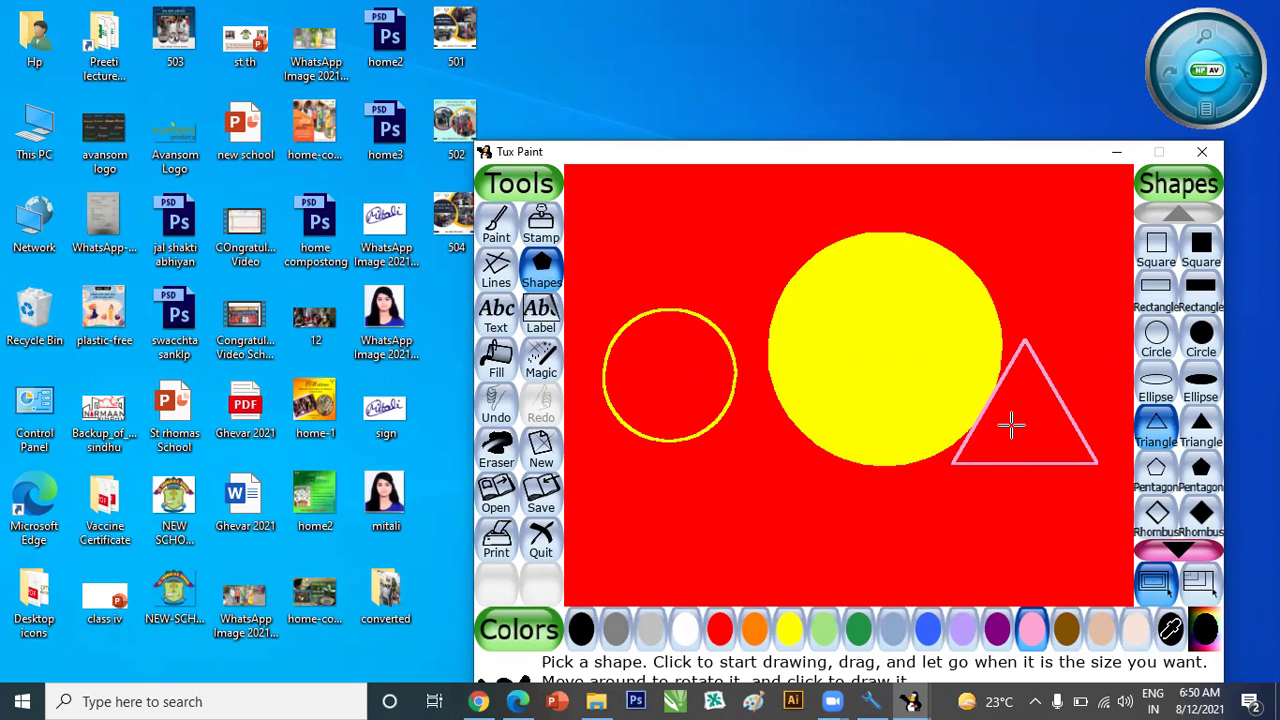
click(1155, 345)
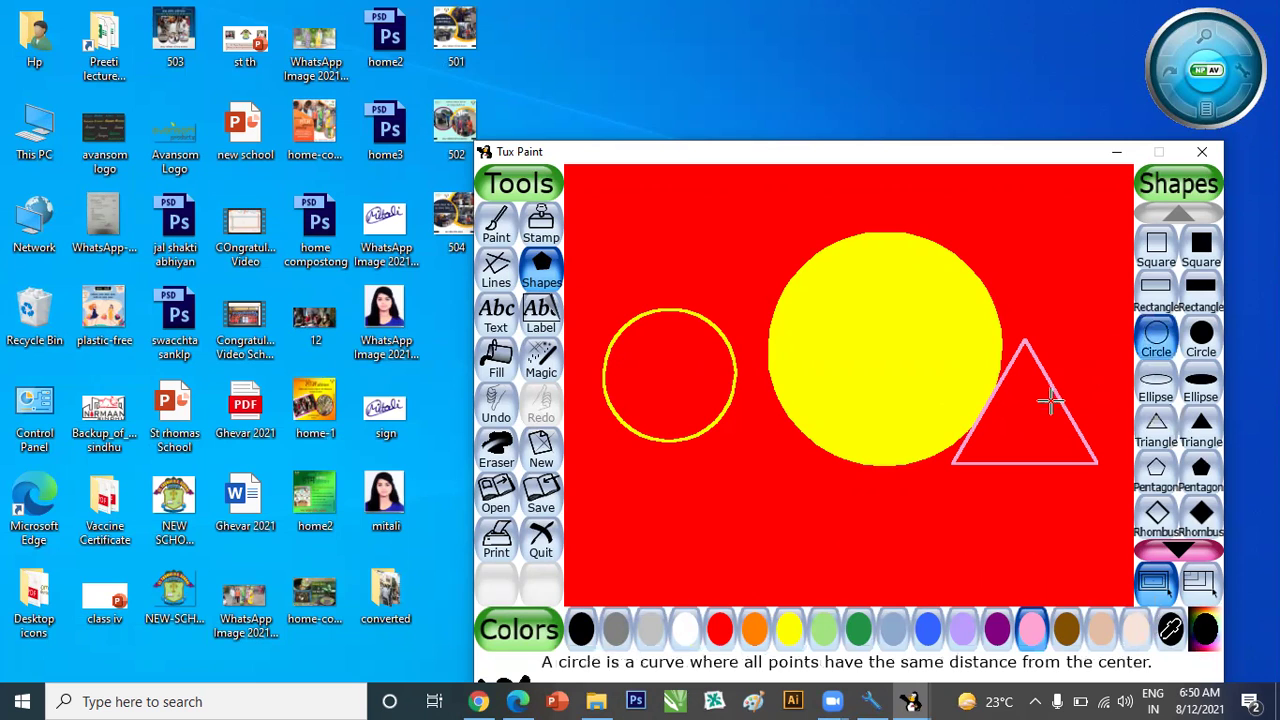
Add two small filled black dots inside the large yellow circle.
click(1200, 345)
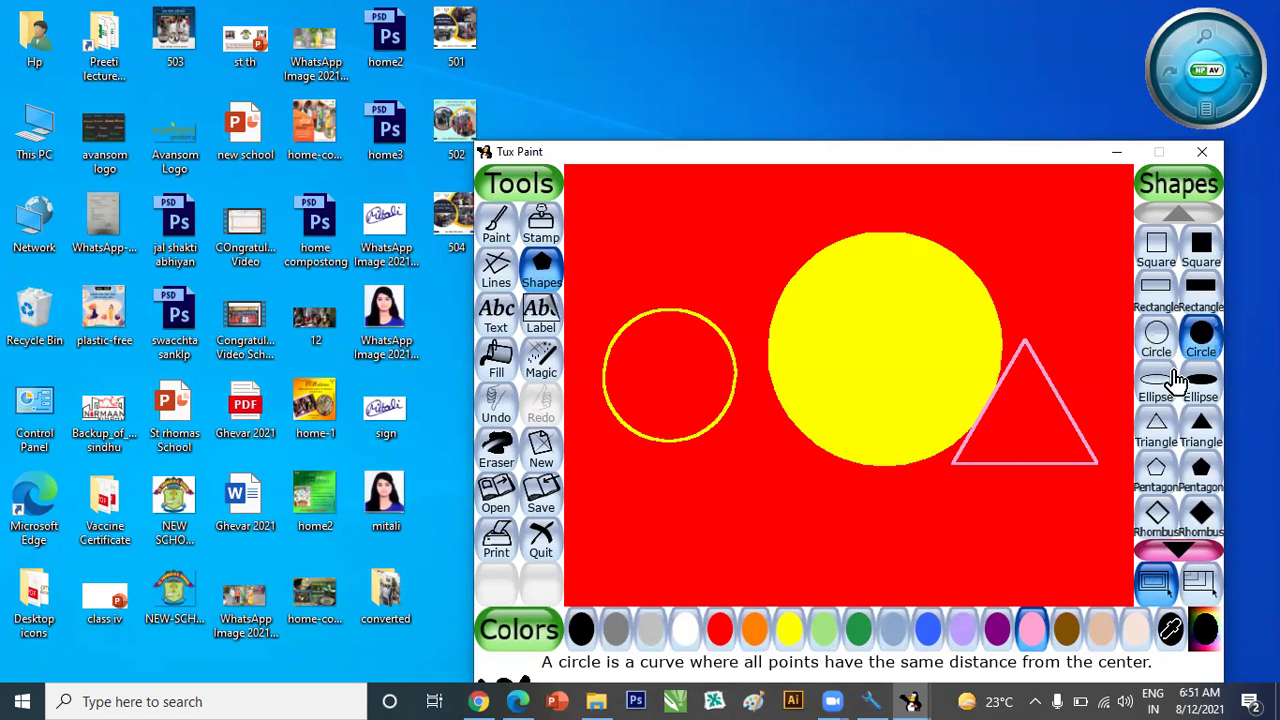
click(579, 636)
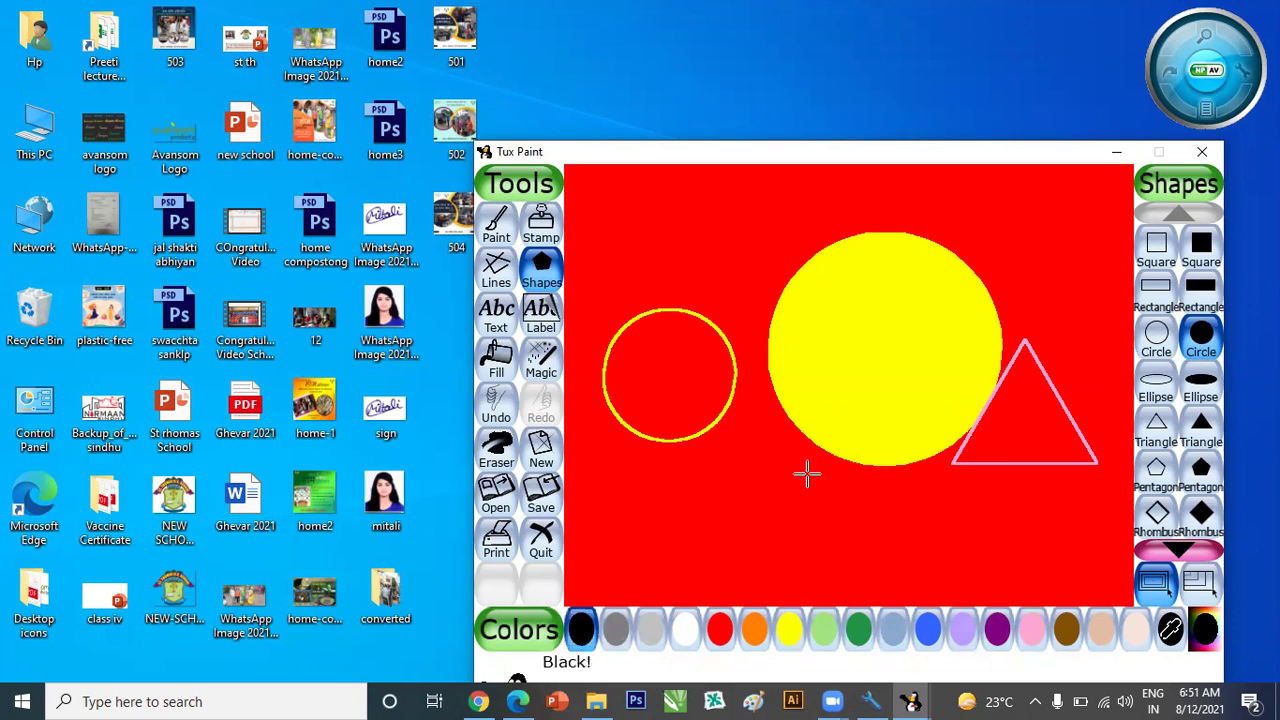
click(921, 393)
drag(931, 403, 927, 399)
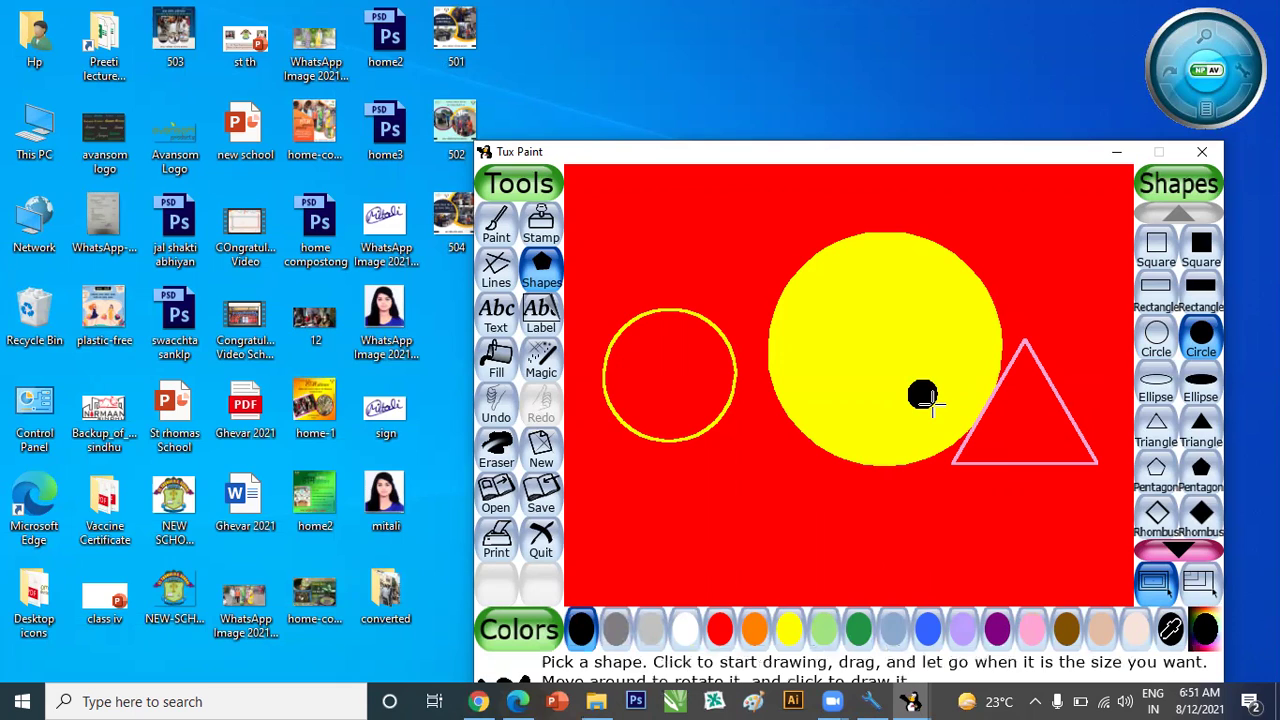
drag(936, 330, 955, 345)
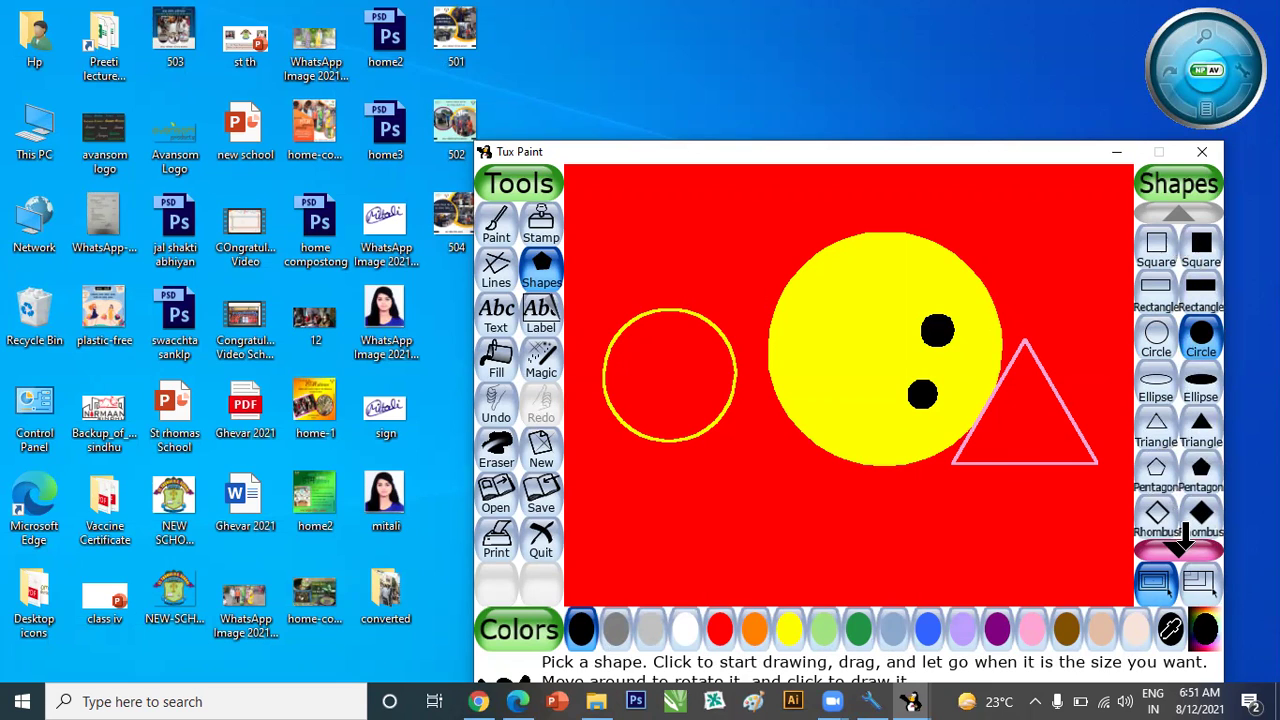
Scroll the Shapes list down to reveal the octagon and star shapes.
click(1182, 547)
click(1183, 548)
click(1184, 549)
click(1185, 550)
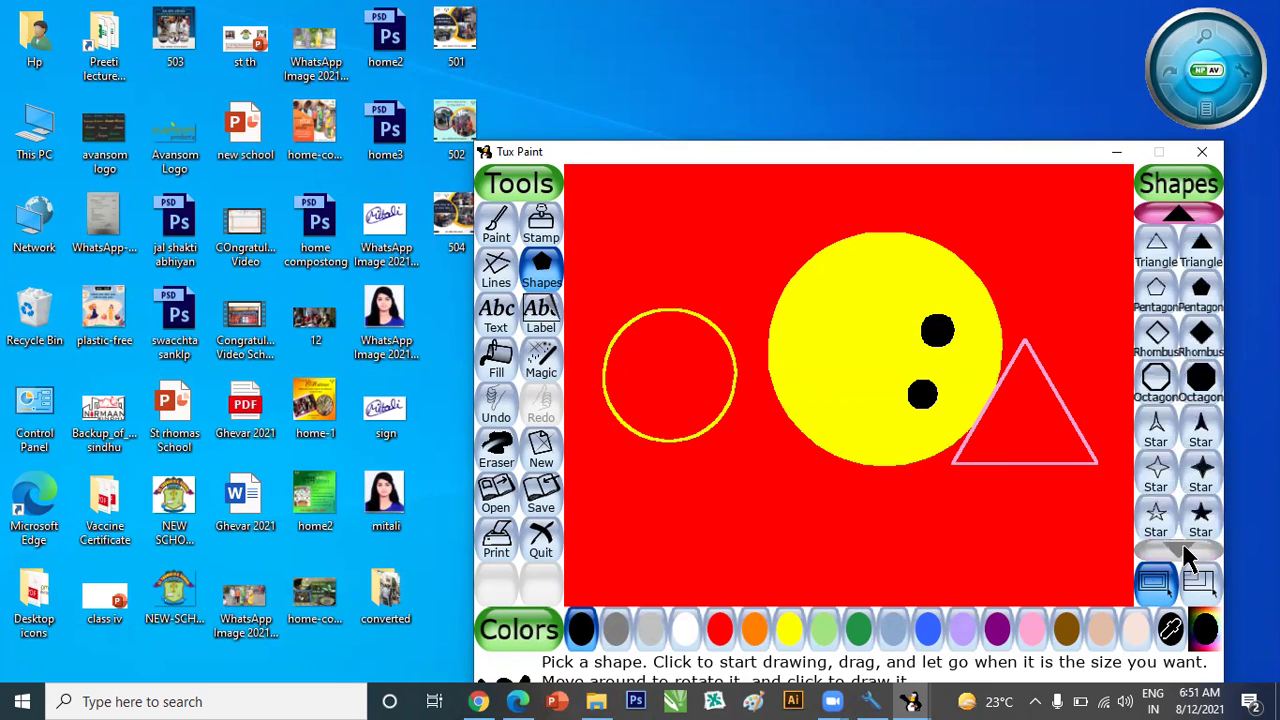